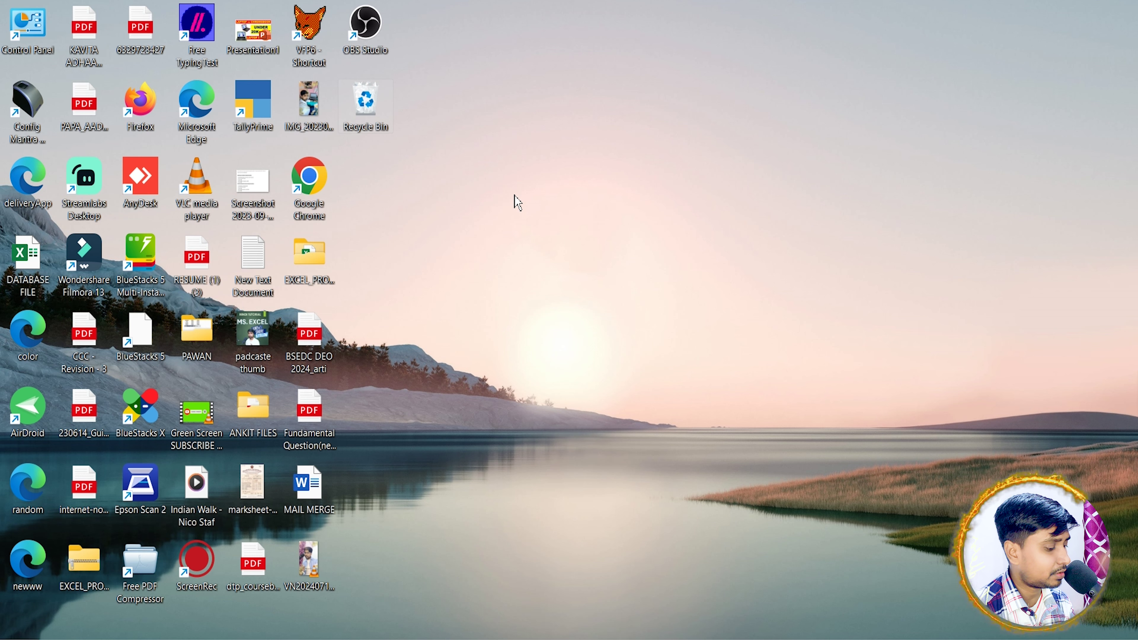
- Create two new folders on the desktop, naming the first New and the second Old
{"action": "key", "text": "ctrl+shift+n"}
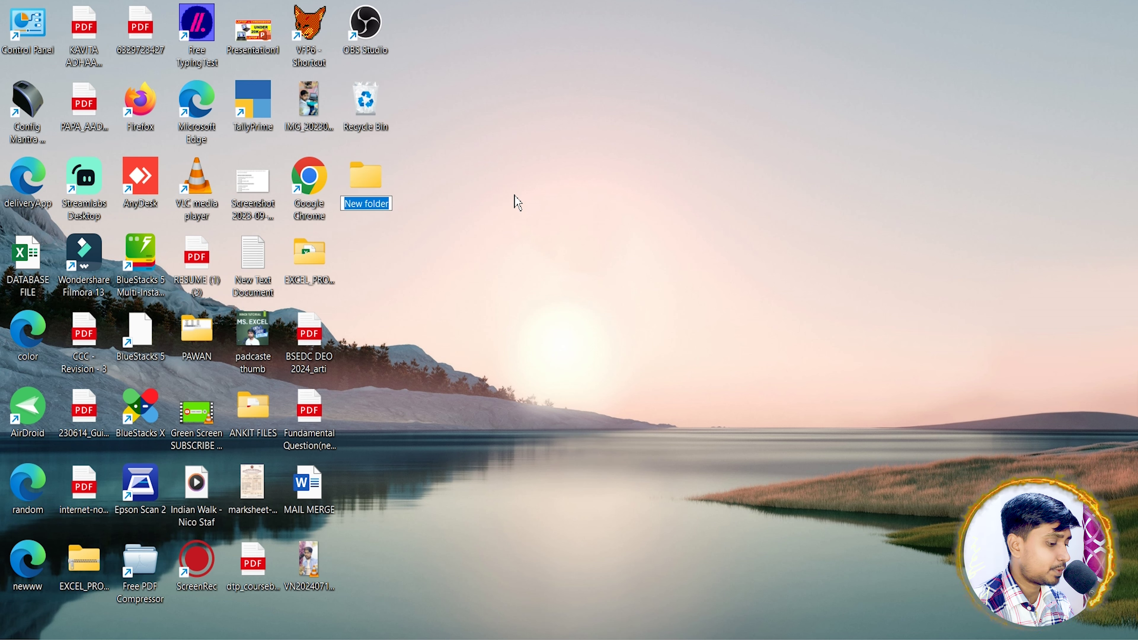
{"action": "type", "text": "New"}
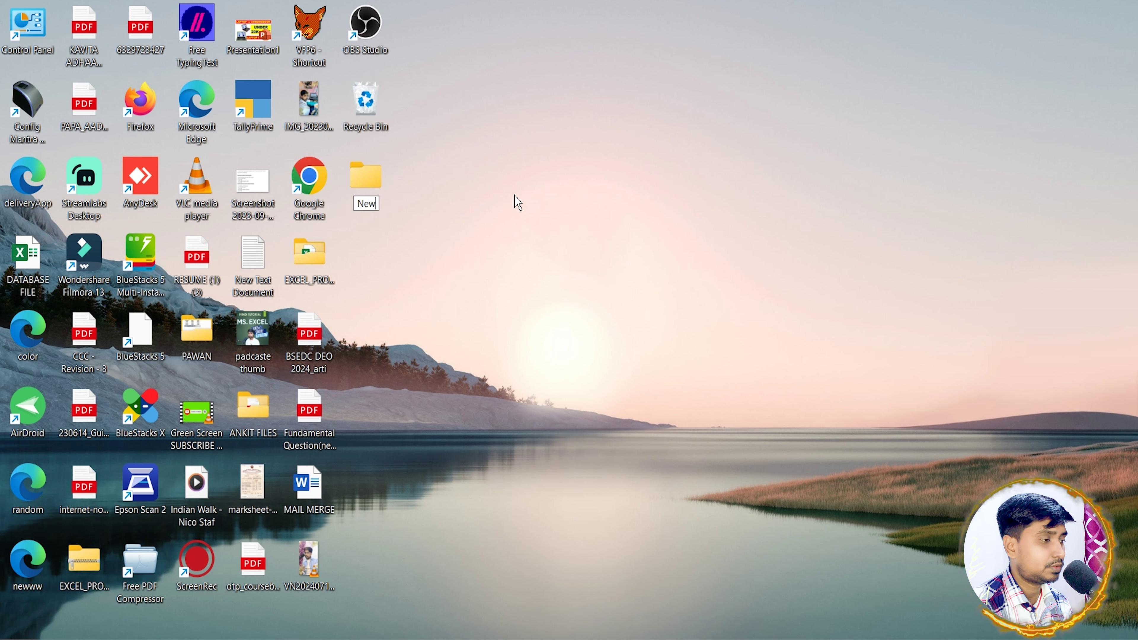
{"action": "key", "text": "Return"}
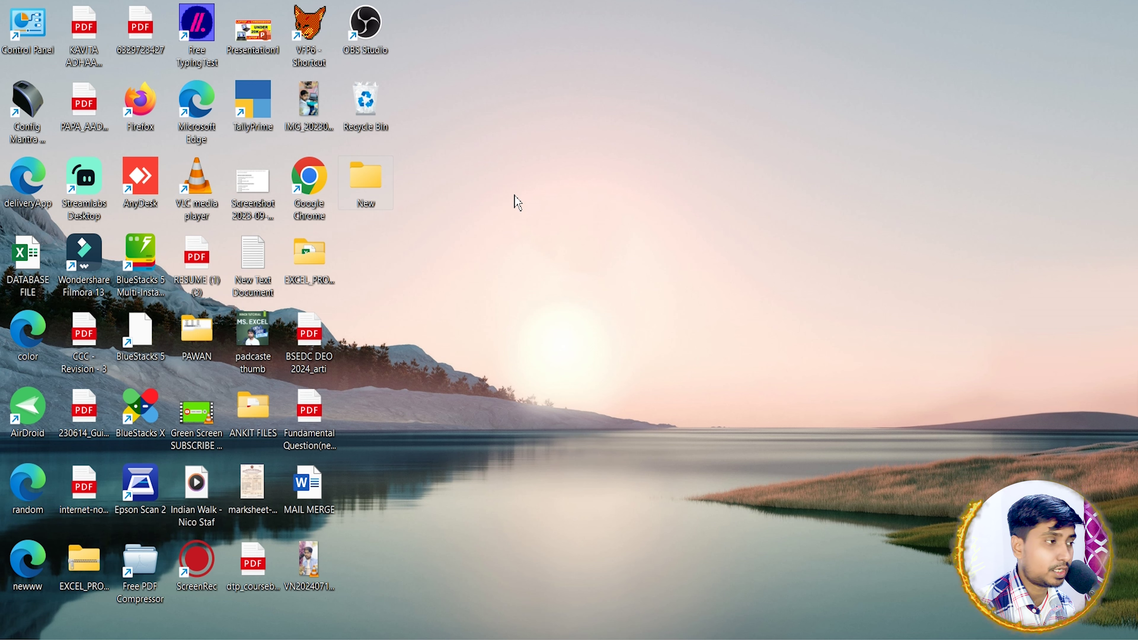
{"action": "key", "text": "ctrl+shift+n"}
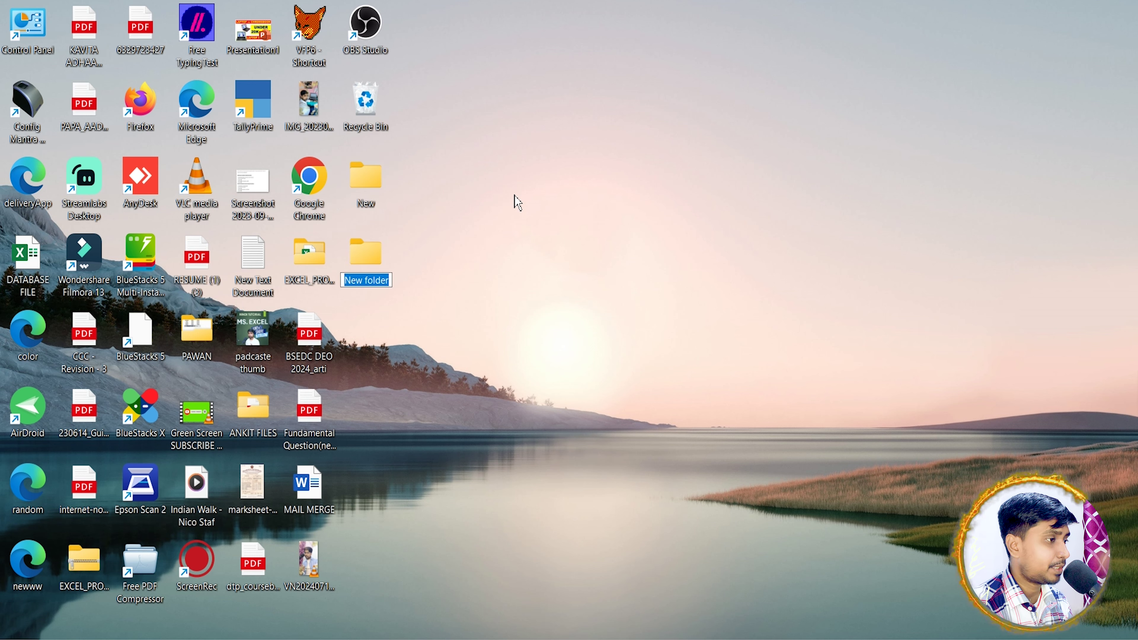
{"action": "type", "text": "Old"}
{"action": "key", "text": "Return"}
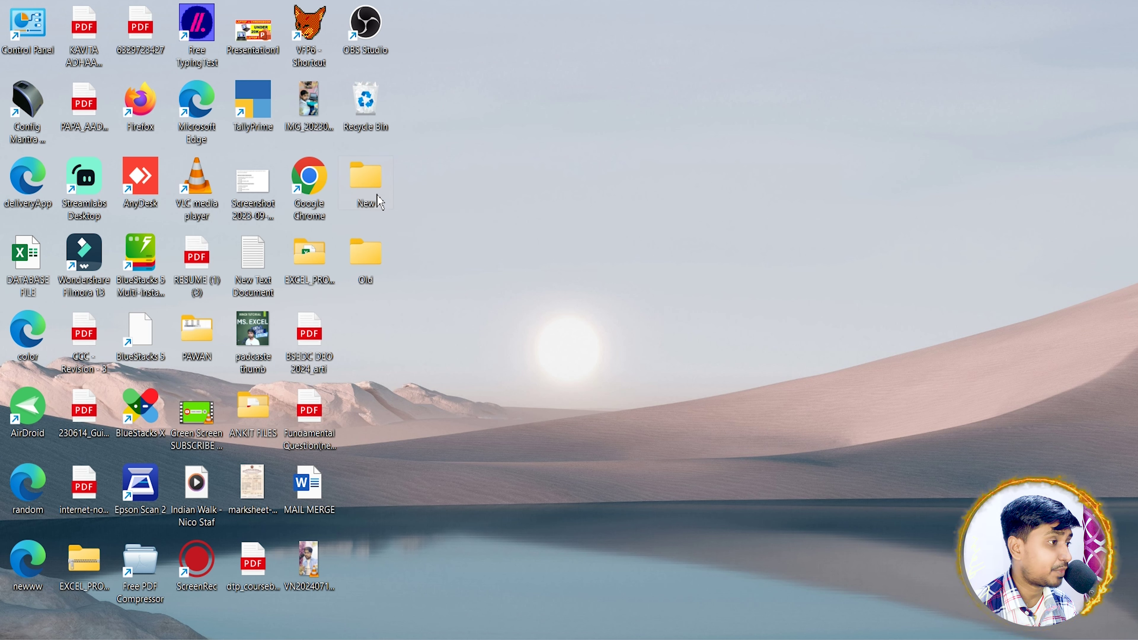
- Delete the New folder from the desktop so it goes to the Recycle Bin
{"action": "right_click", "coordinate": [380, 203]}
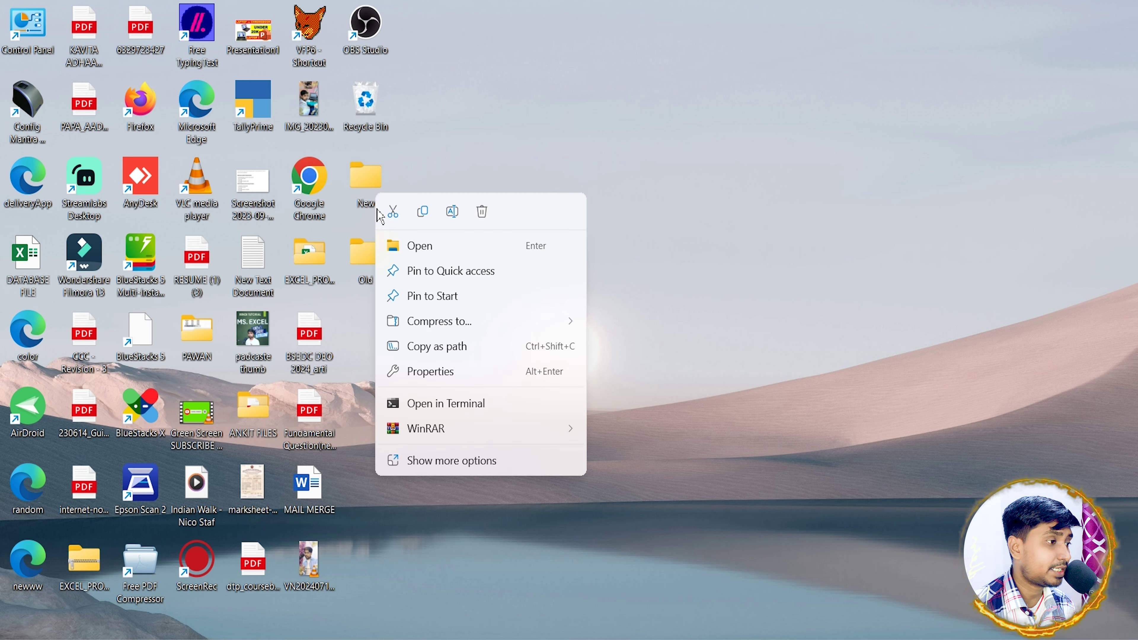
{"action": "left_click", "coordinate": [421, 461]}
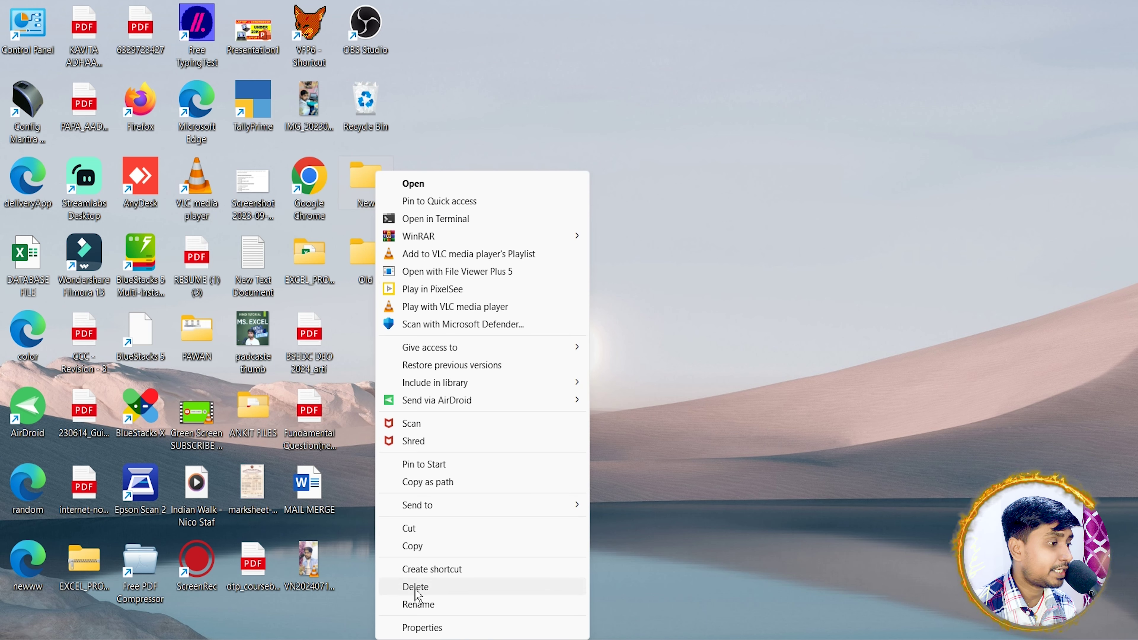
{"action": "left_click", "coordinate": [416, 591]}
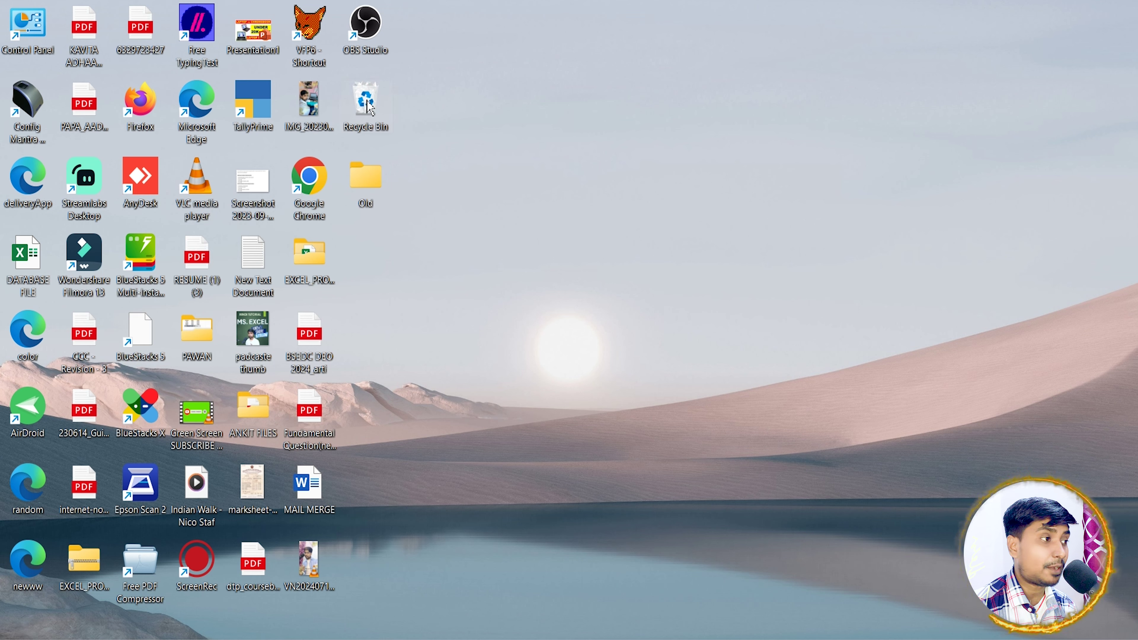
- Enable the delete confirmation dialog in the Recycle Bin properties and apply the setting
{"action": "right_click", "coordinate": [372, 121]}
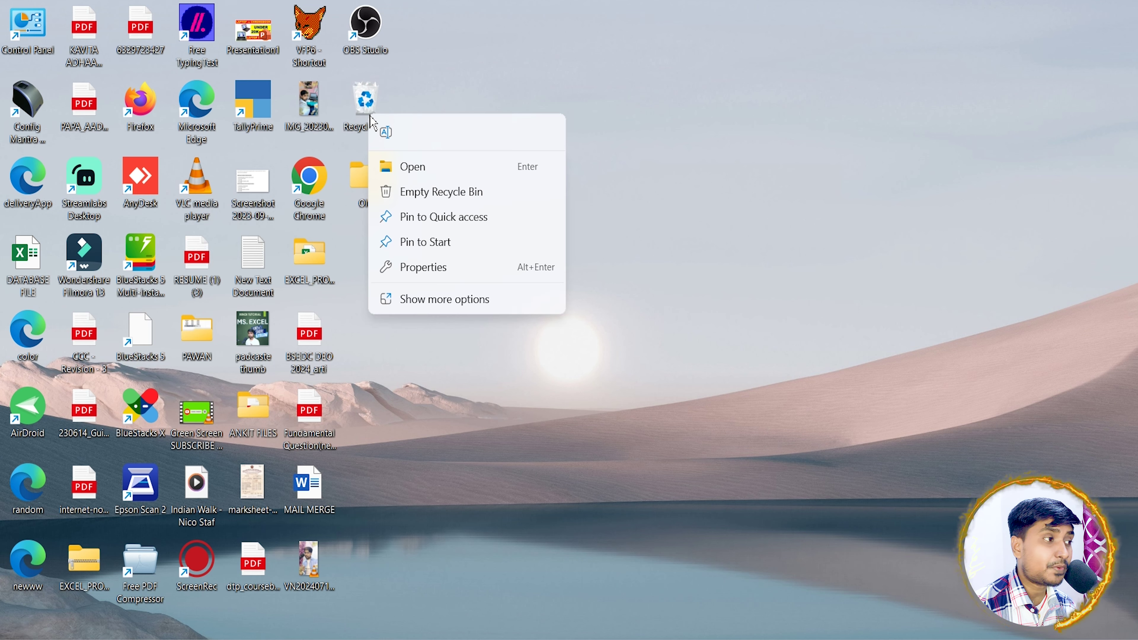
{"action": "left_click", "coordinate": [398, 269]}
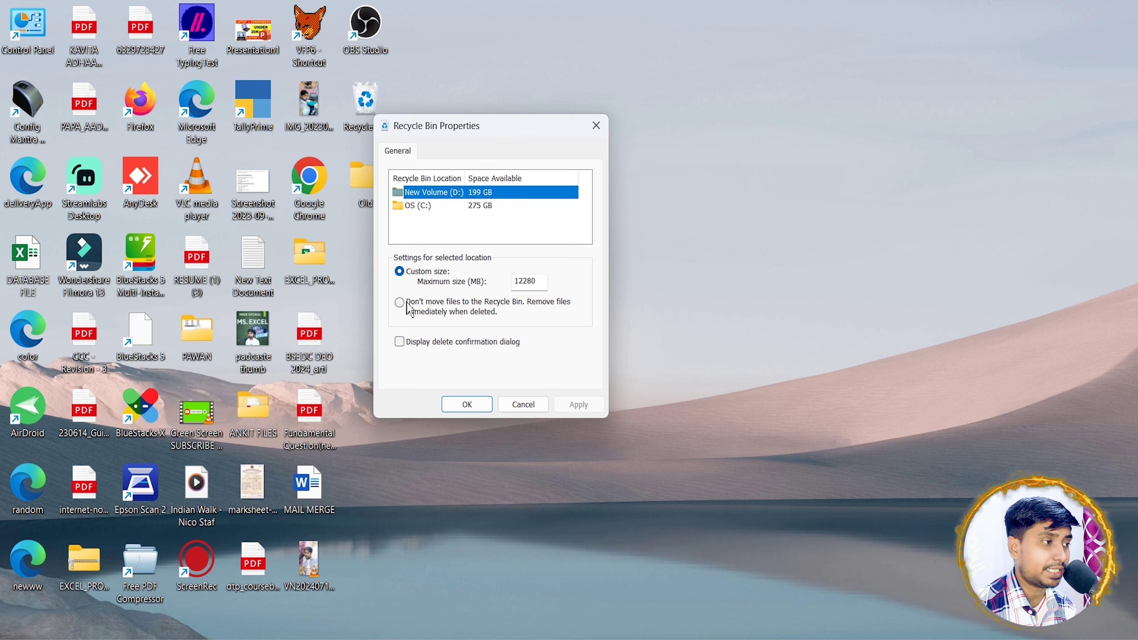
{"action": "left_click_drag", "start_coordinate": [493, 126], "coordinate": [569, 99]}
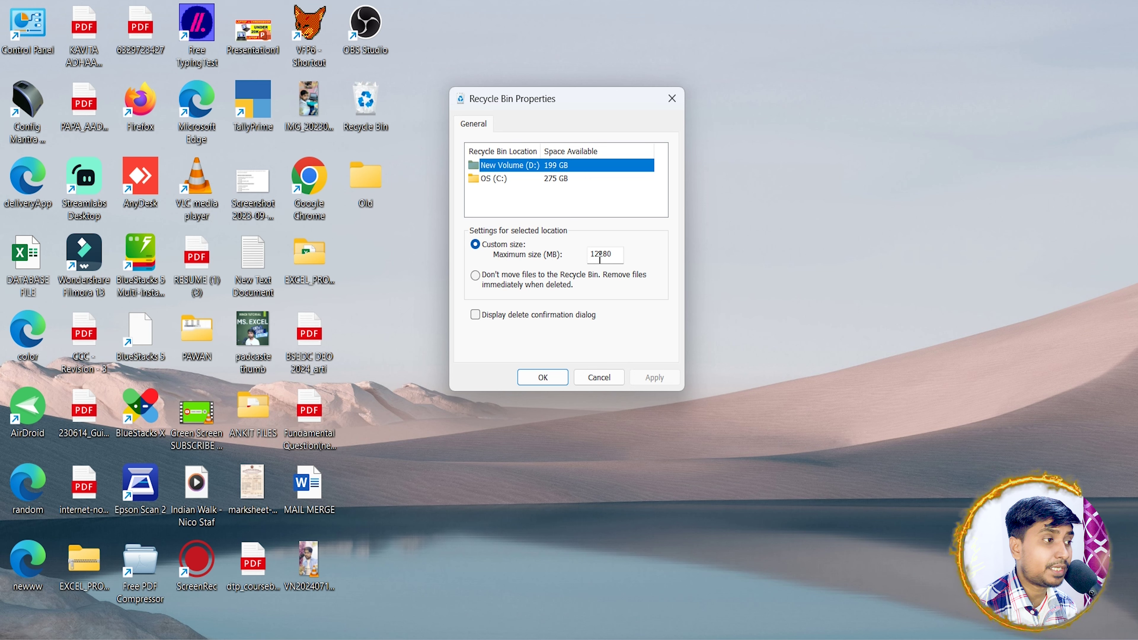
{"action": "left_click_drag", "start_coordinate": [611, 255], "coordinate": [587, 255]}
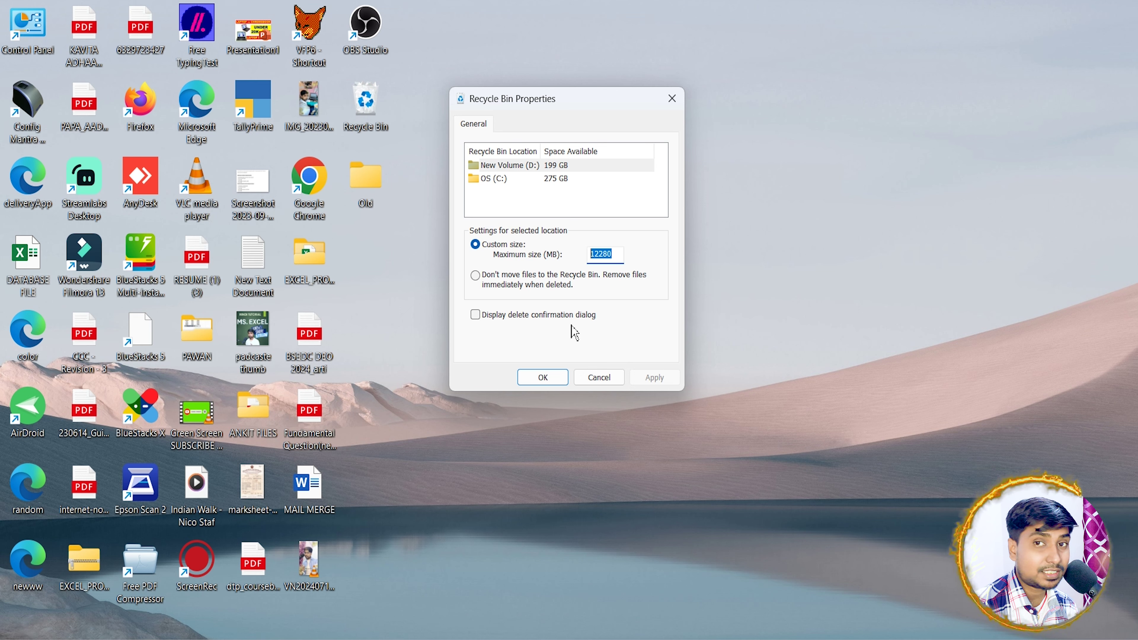
{"action": "left_click", "coordinate": [478, 317]}
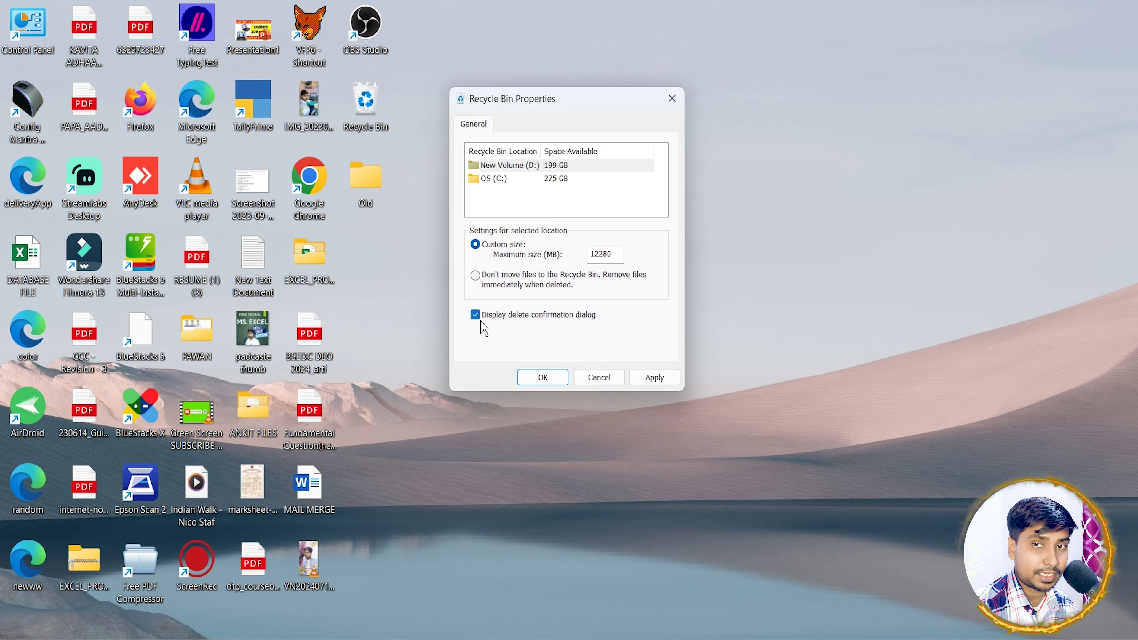
{"action": "left_click", "coordinate": [653, 379]}
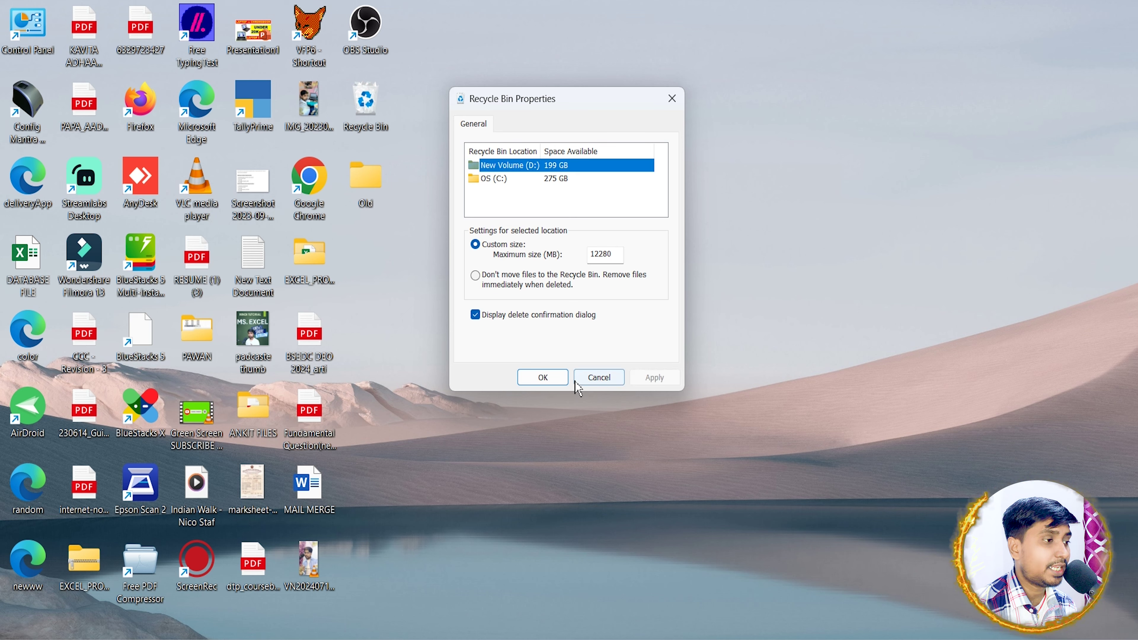
{"action": "left_click", "coordinate": [542, 377]}
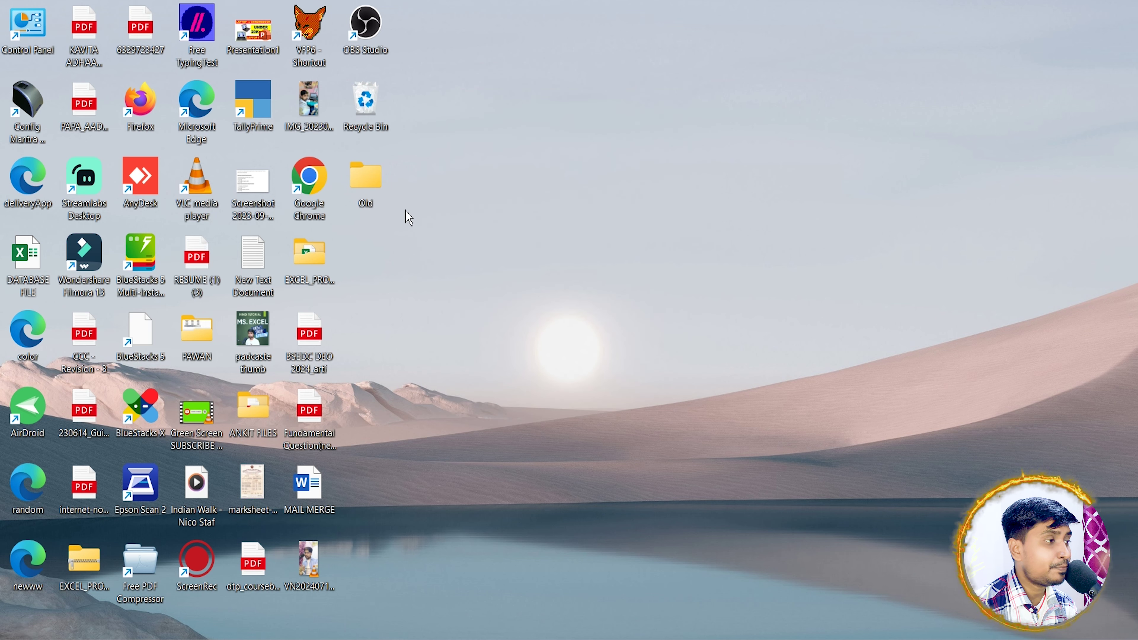
- Delete the Old folder from the desktop and confirm moving it to the Recycle Bin
{"action": "right_click", "coordinate": [364, 193]}
{"action": "left_click", "coordinate": [417, 462]}
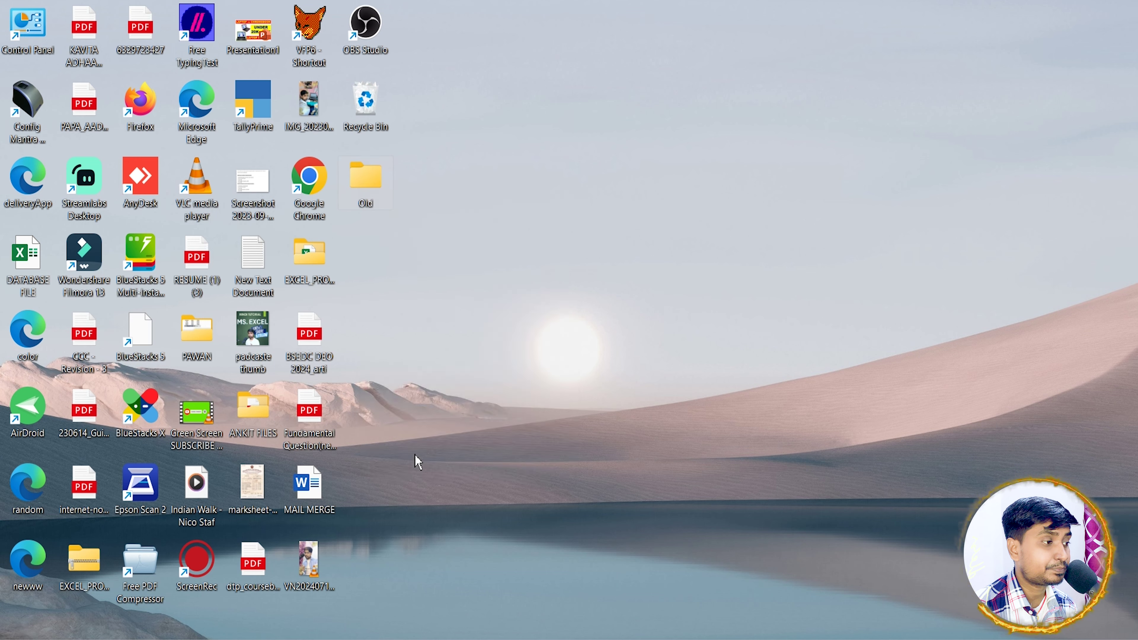
{"action": "left_click", "coordinate": [406, 588]}
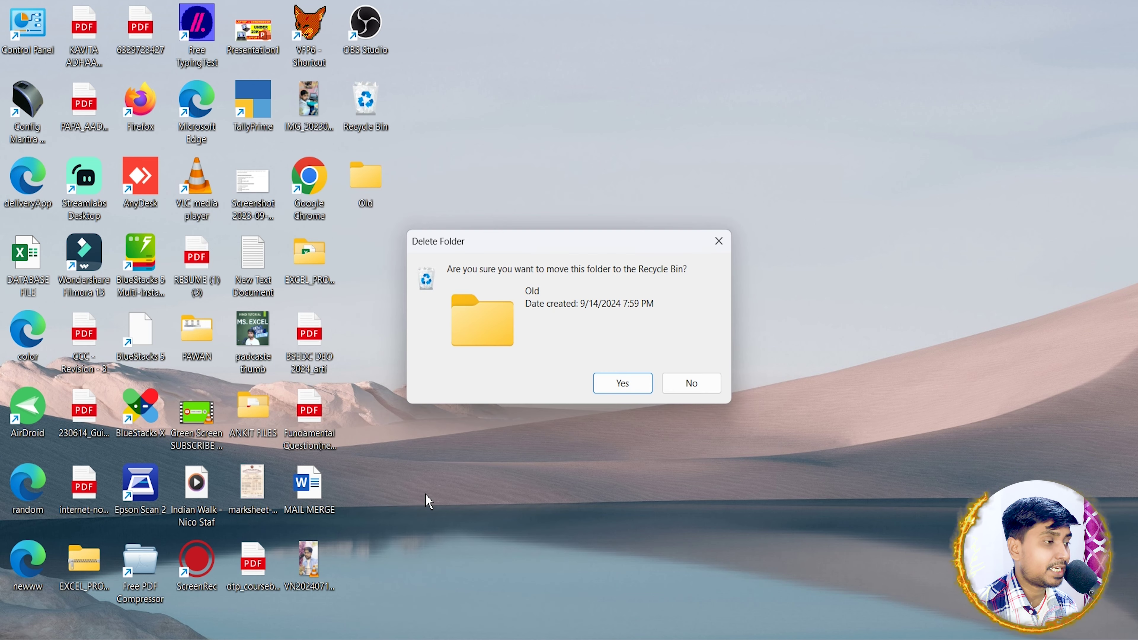
{"action": "left_click_drag", "start_coordinate": [492, 242], "coordinate": [477, 216]}
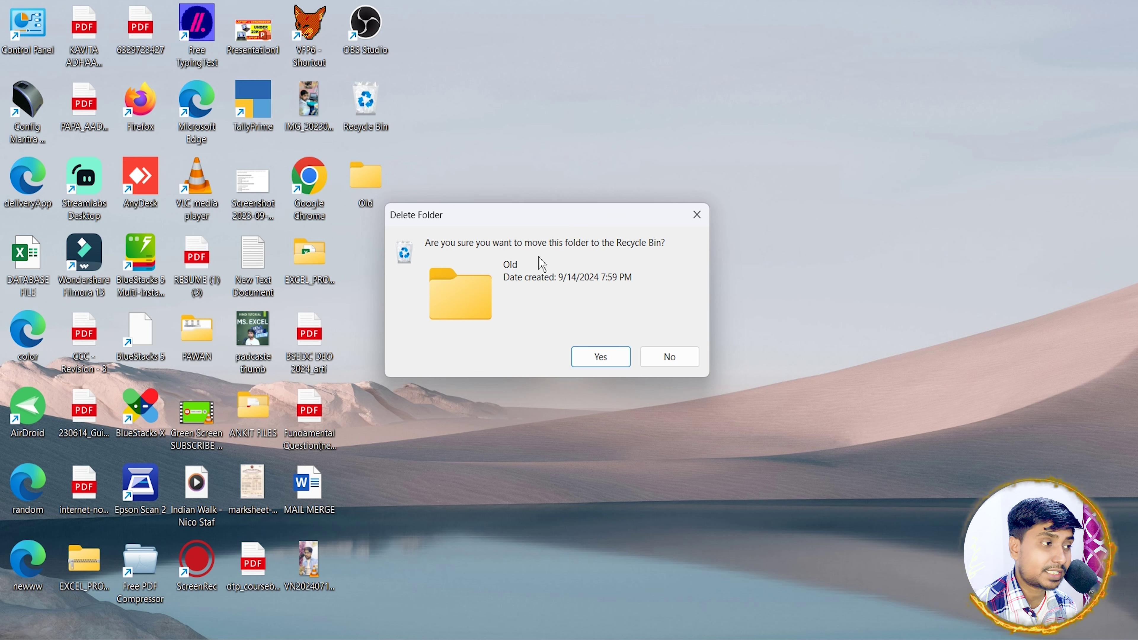
{"action": "left_click_drag", "start_coordinate": [544, 227], "coordinate": [596, 202]}
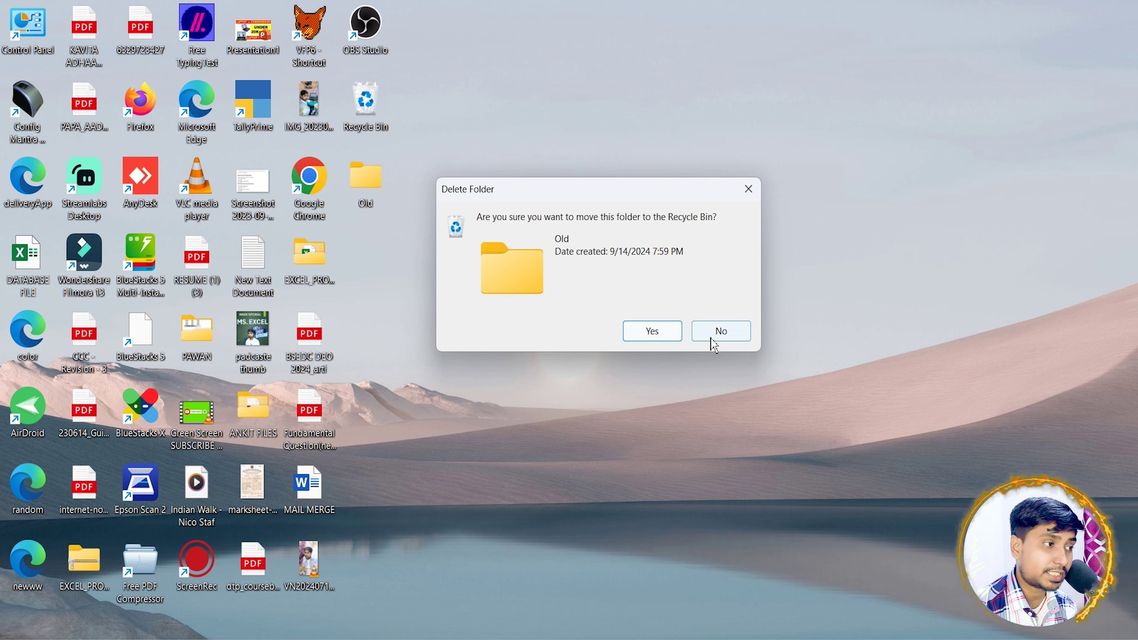
{"action": "left_click", "coordinate": [661, 341]}
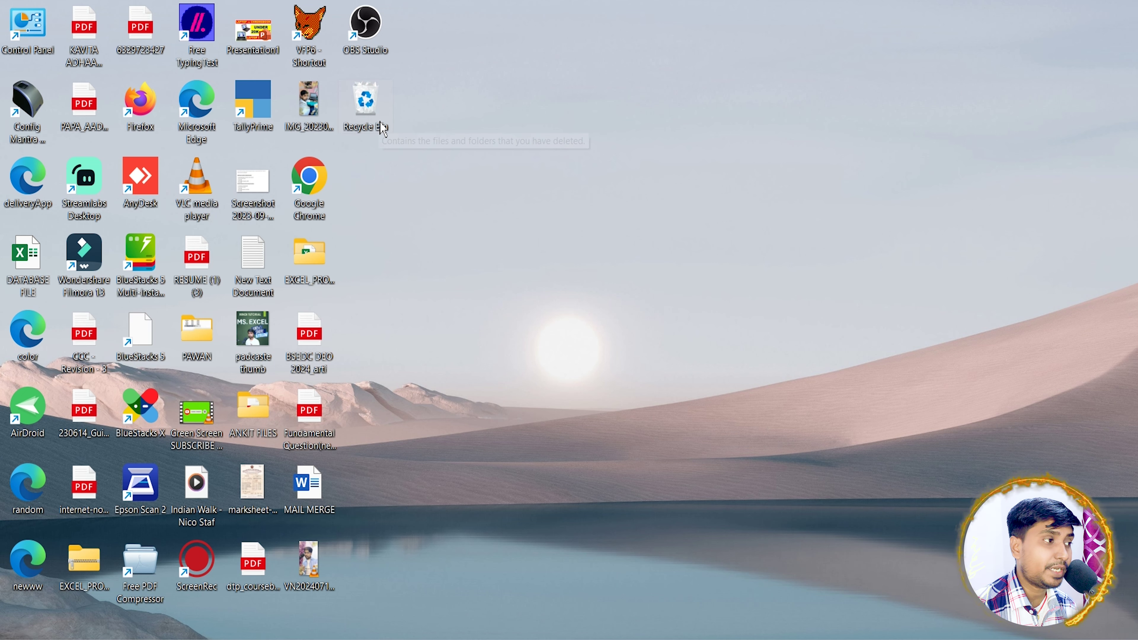
- Open the Recycle Bin and restore the deleted New folder to its original location
{"action": "double_click", "coordinate": [375, 128]}
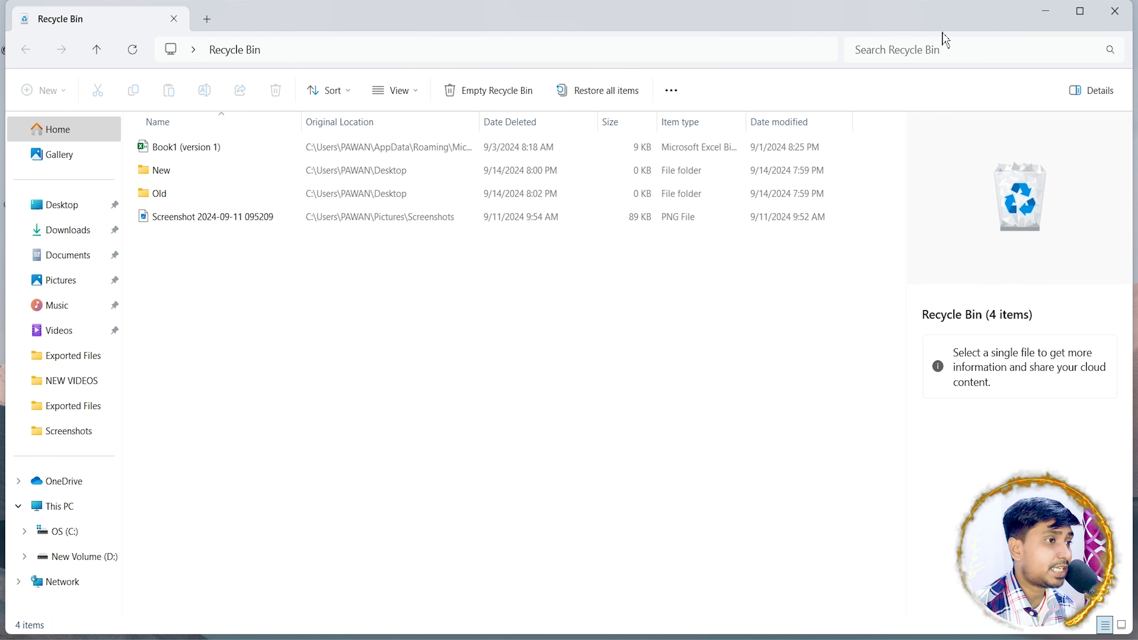
{"action": "left_click", "coordinate": [191, 177]}
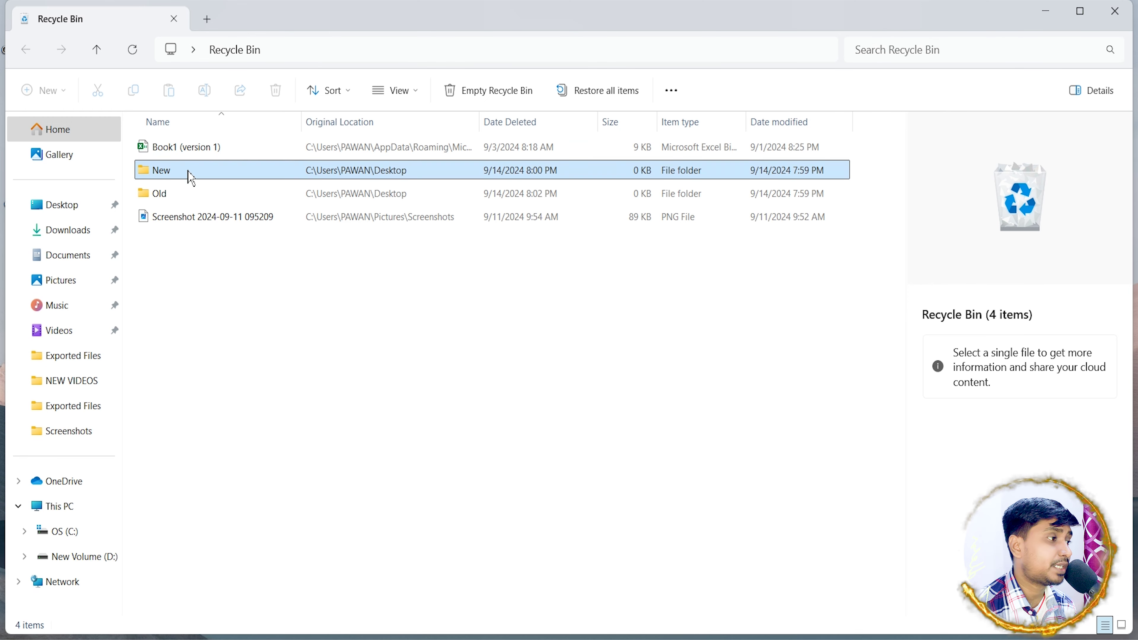
{"action": "right_click", "coordinate": [192, 178]}
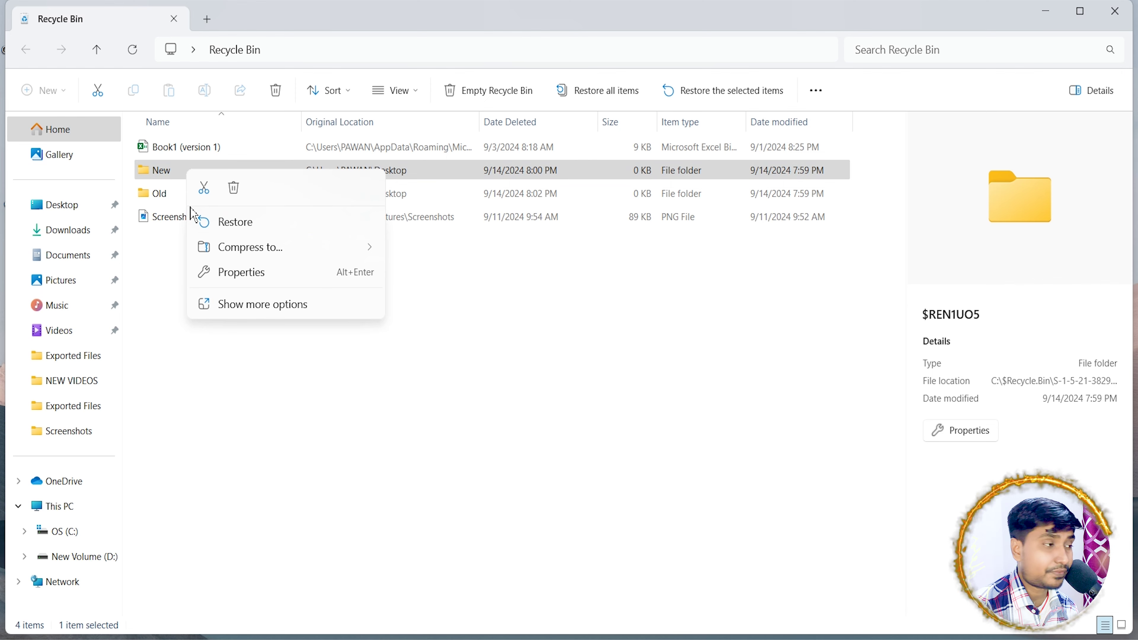
{"action": "left_click", "coordinate": [248, 234]}
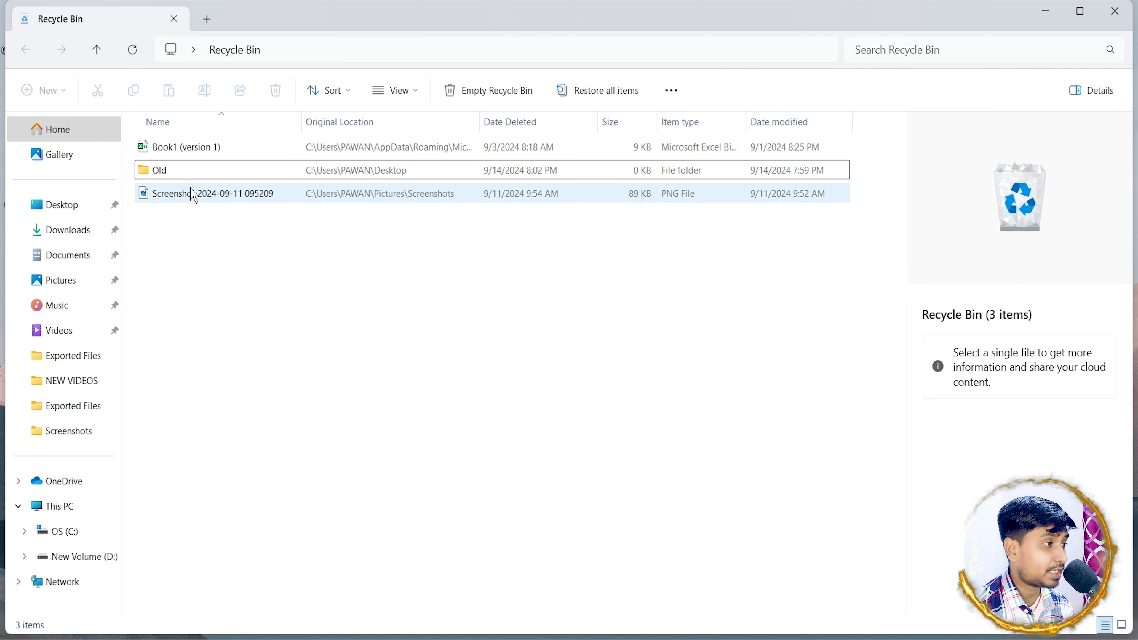
- Restore the deleted Old folder from the Recycle Bin and close the Recycle Bin window
{"action": "left_click", "coordinate": [167, 172]}
{"action": "left_click_drag", "start_coordinate": [908, 20], "coordinate": [890, 51]}
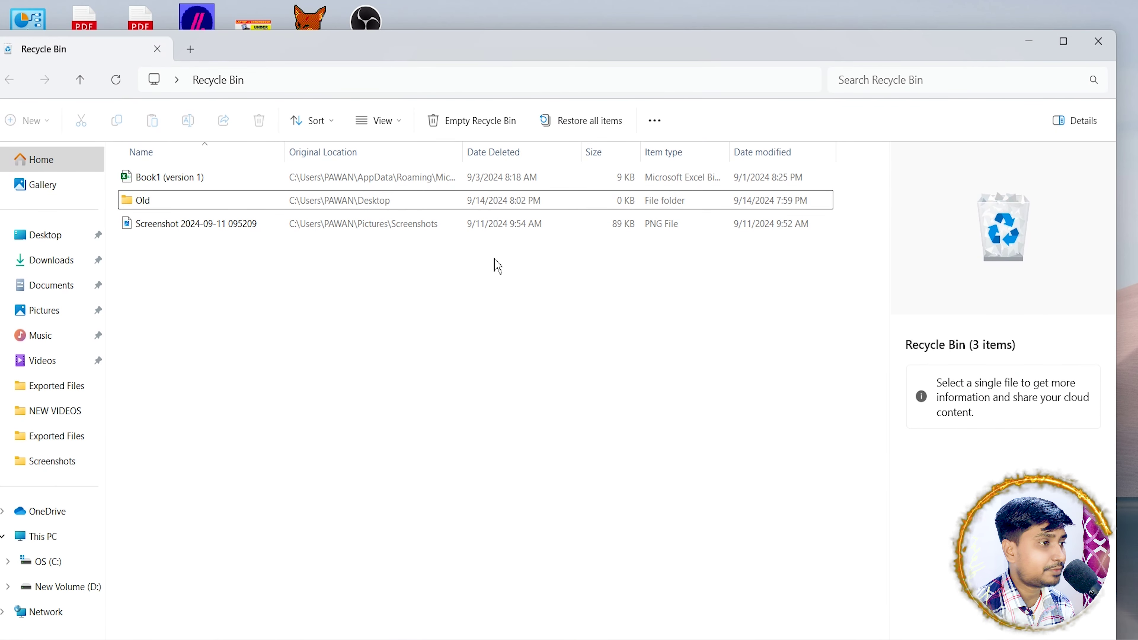
{"action": "right_click", "coordinate": [169, 204]}
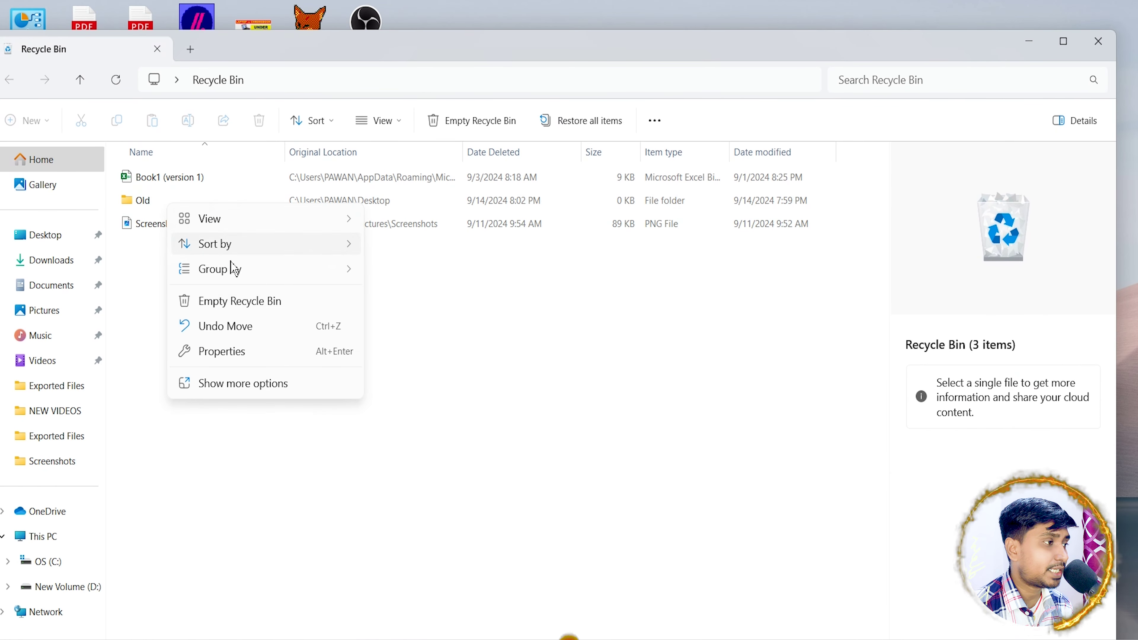
{"action": "left_click", "coordinate": [157, 205]}
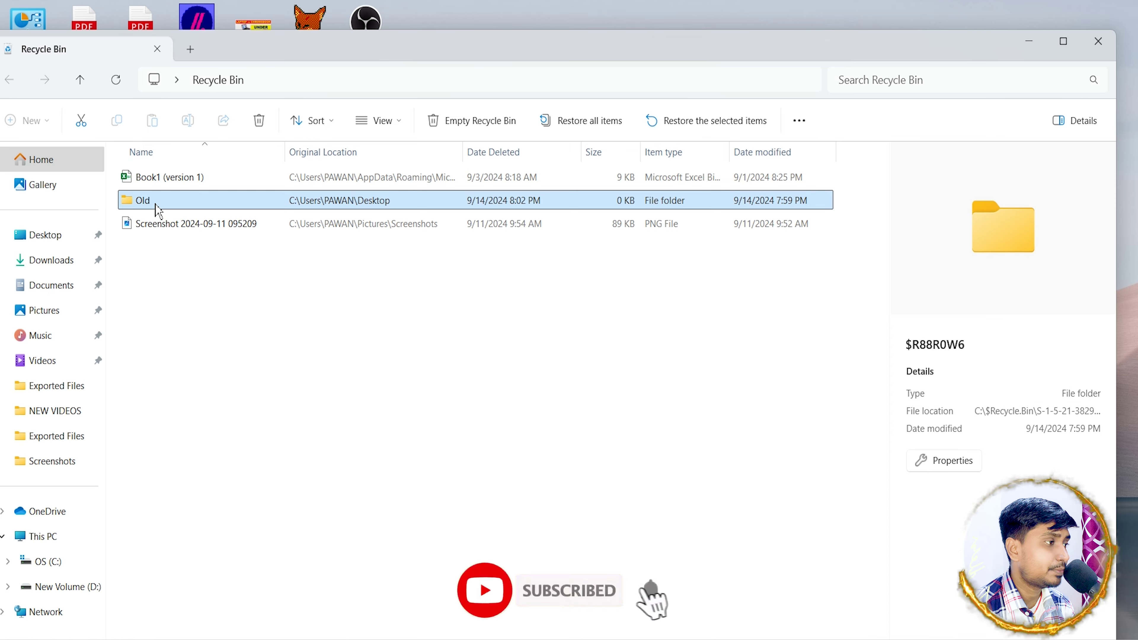
{"action": "right_click", "coordinate": [155, 204]}
{"action": "left_click", "coordinate": [213, 255]}
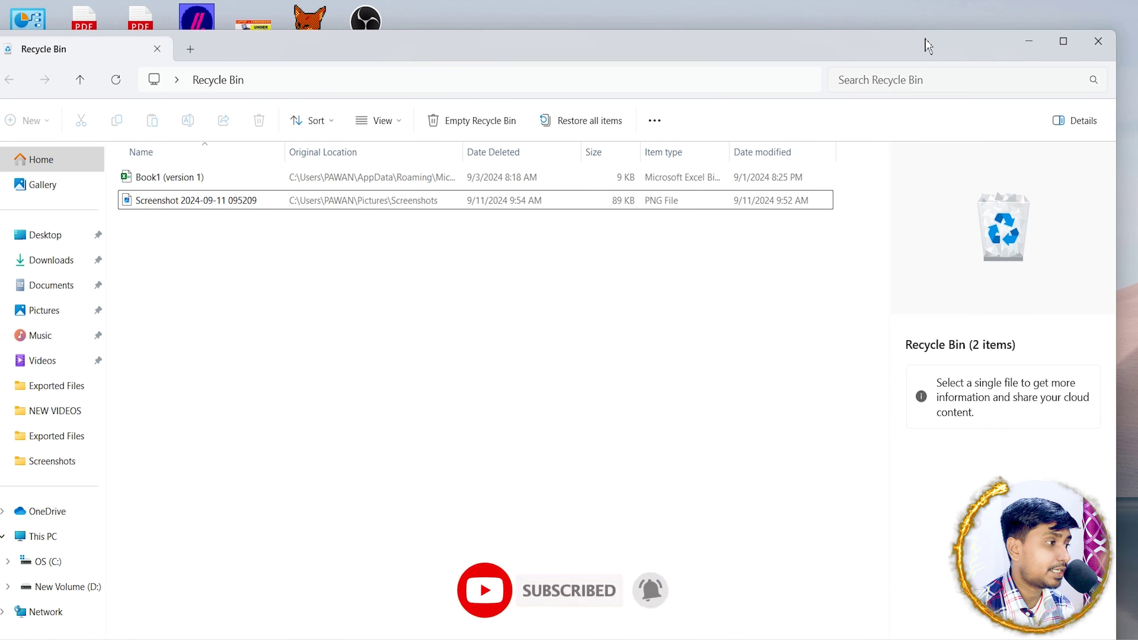
{"action": "left_click", "coordinate": [1105, 41]}
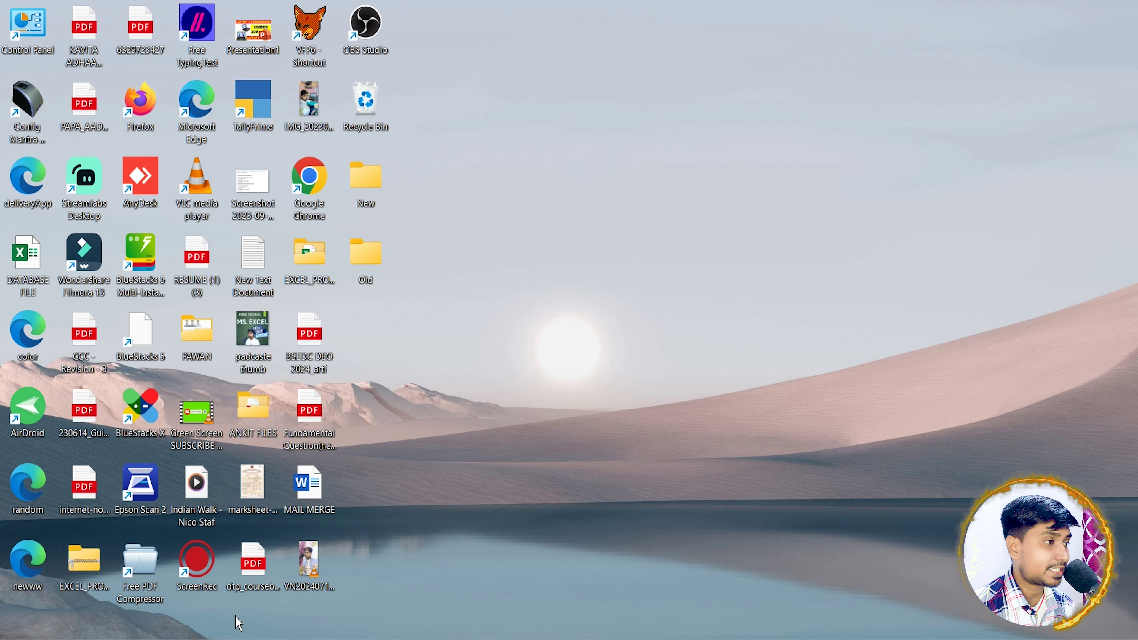
- Request permanent deletion of the desktop's New folder and decline the confirmation
{"action": "right_click", "coordinate": [368, 185]}
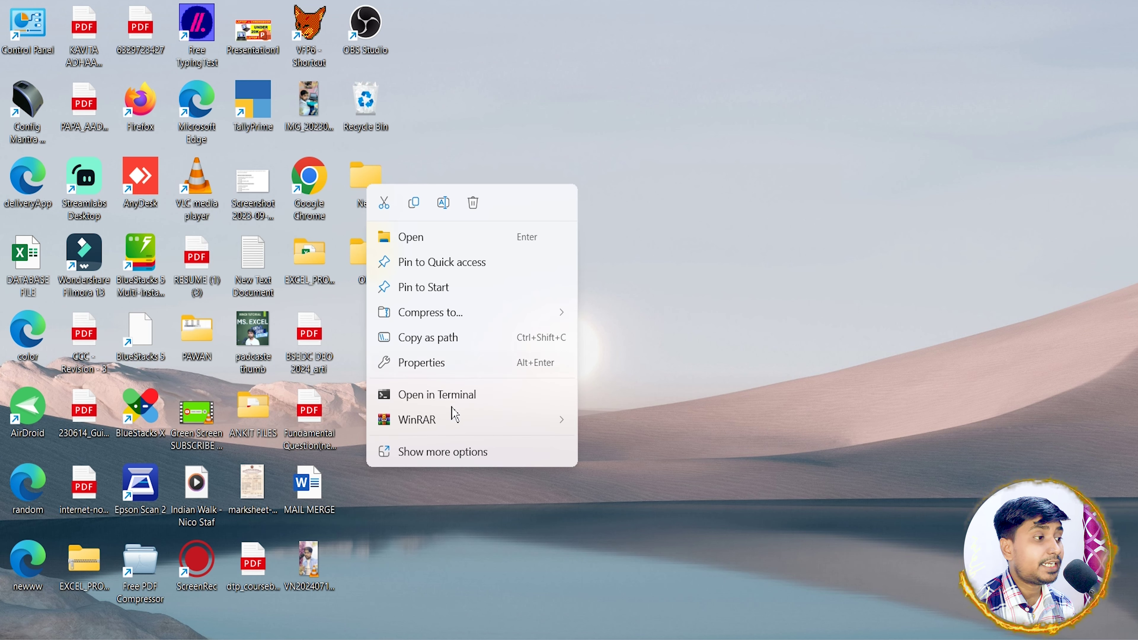
{"action": "left_click", "coordinate": [464, 452]}
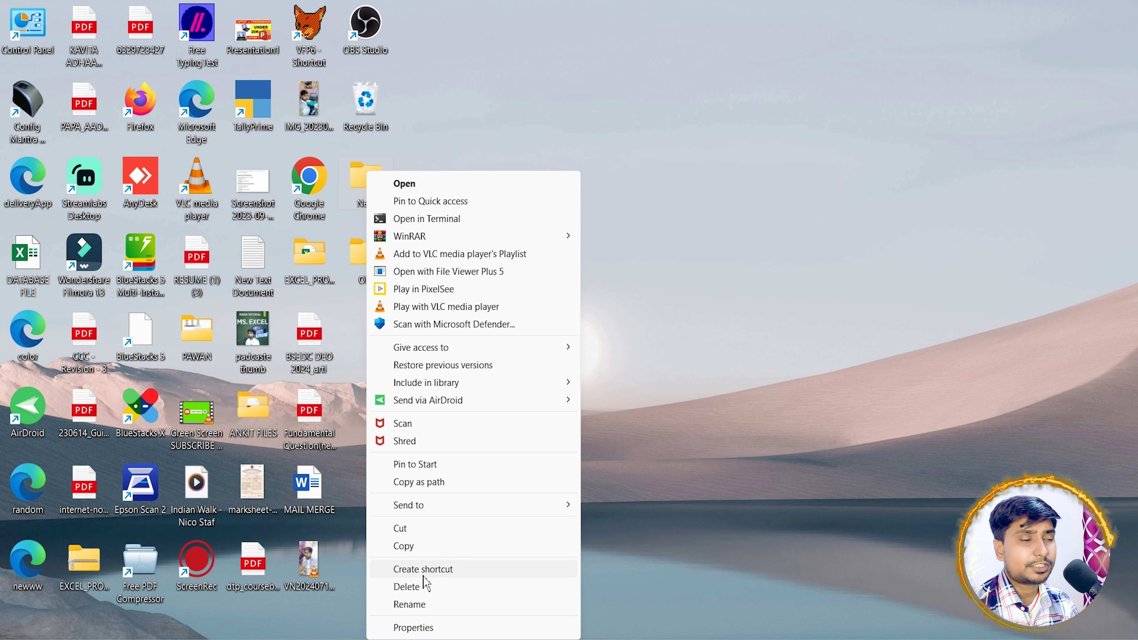
{"action": "left_click", "coordinate": [423, 588]}
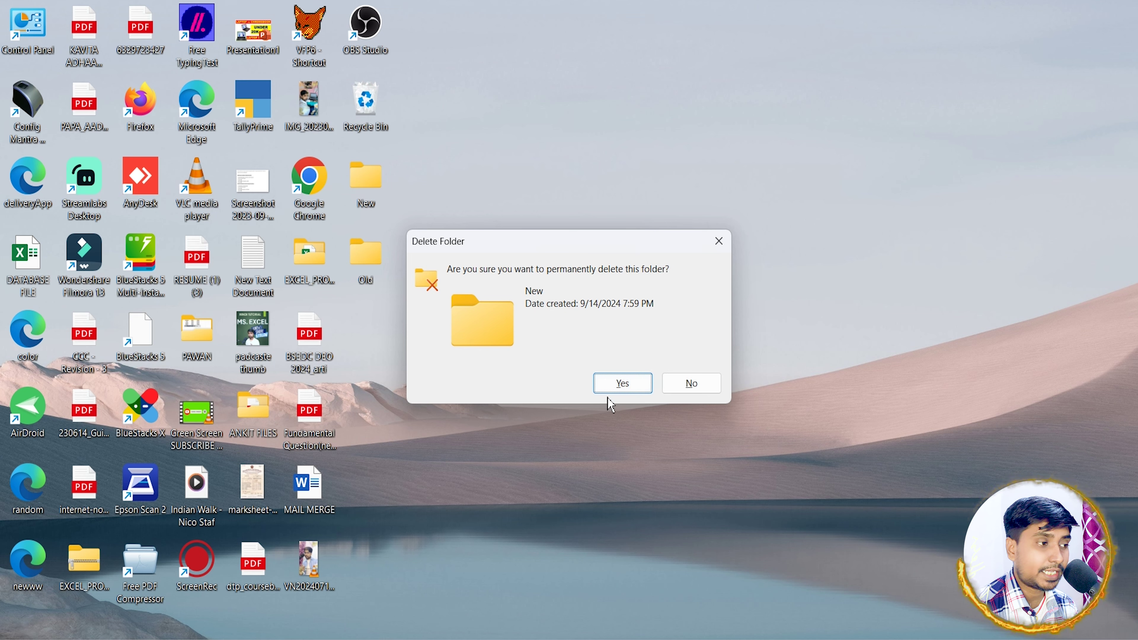
{"action": "left_click", "coordinate": [712, 388]}
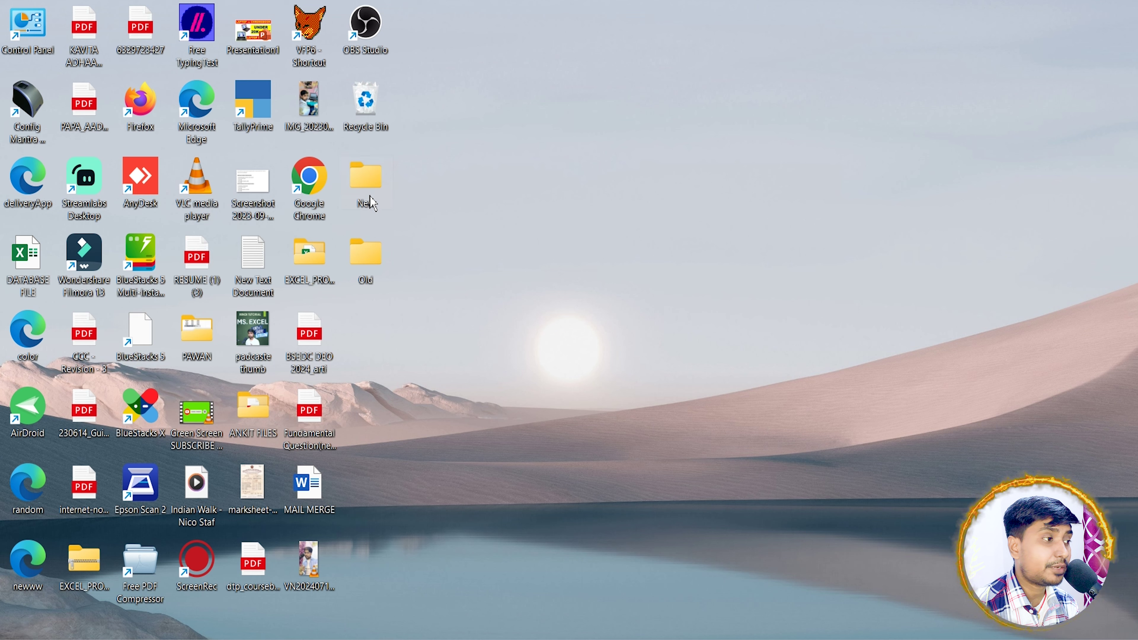
- Try to move the desktop's New folder to the Recycle Bin
{"action": "key", "text": "Delete"}
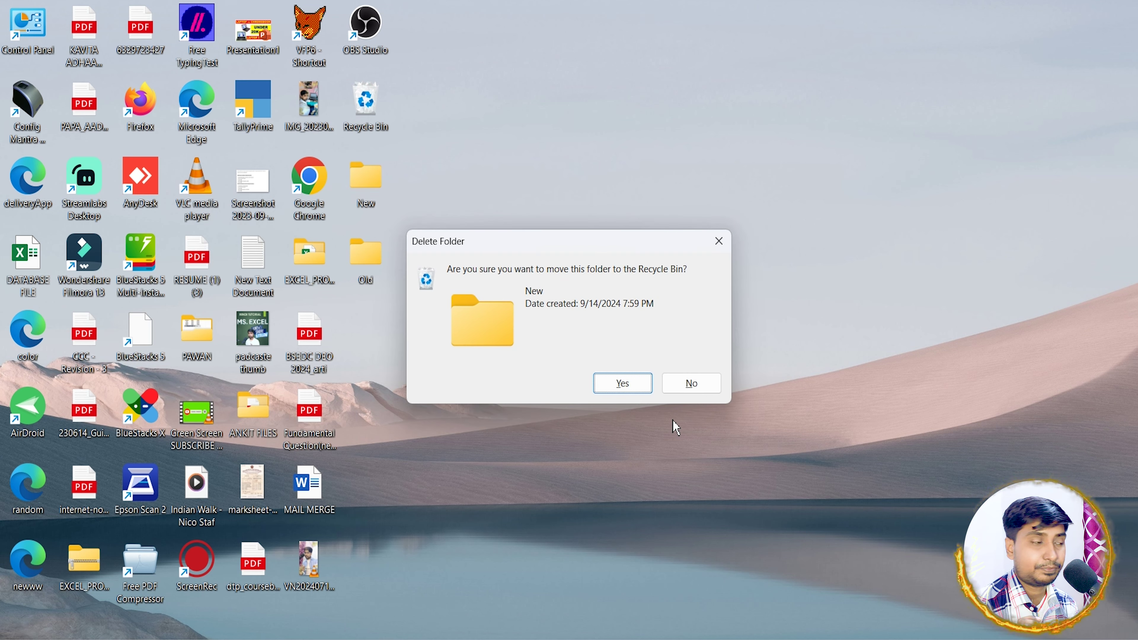
{"action": "key", "text": "Return"}
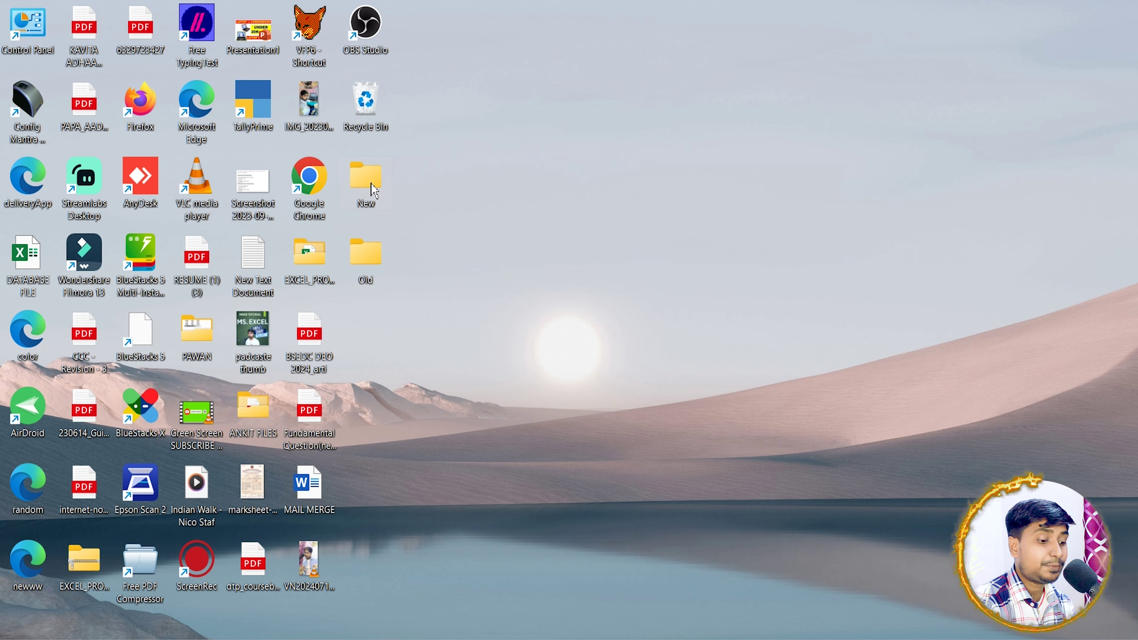
- Permanently delete the desktop's New folder, bypassing the Recycle Bin, and check the Recycle Bin's contents for it
{"action": "key", "text": "shift+Delete"}
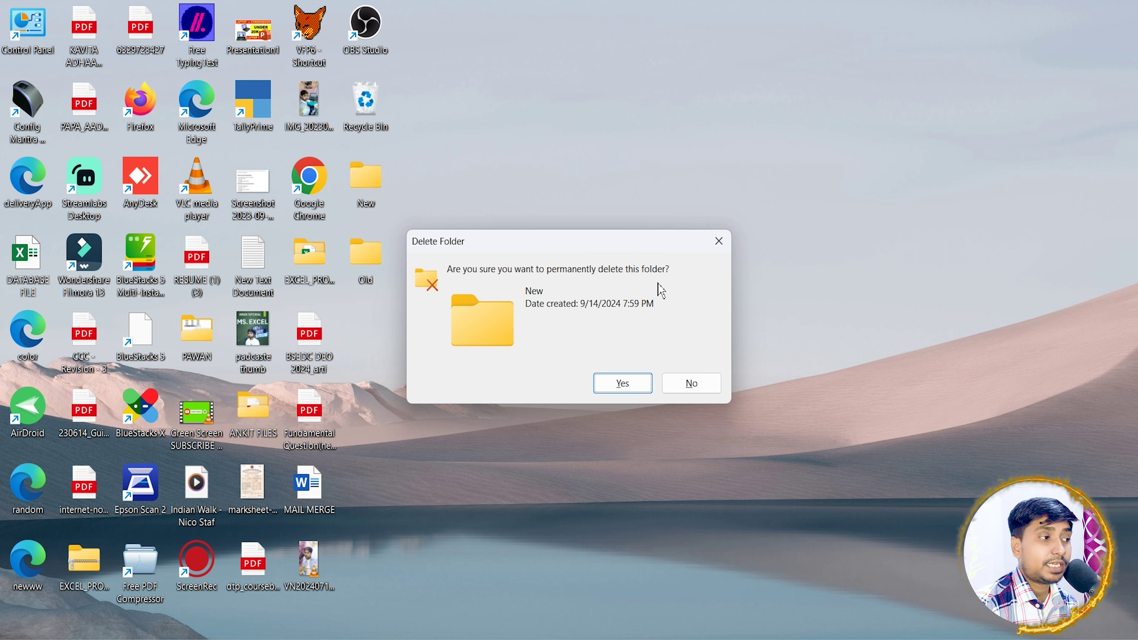
{"action": "left_click", "coordinate": [619, 388]}
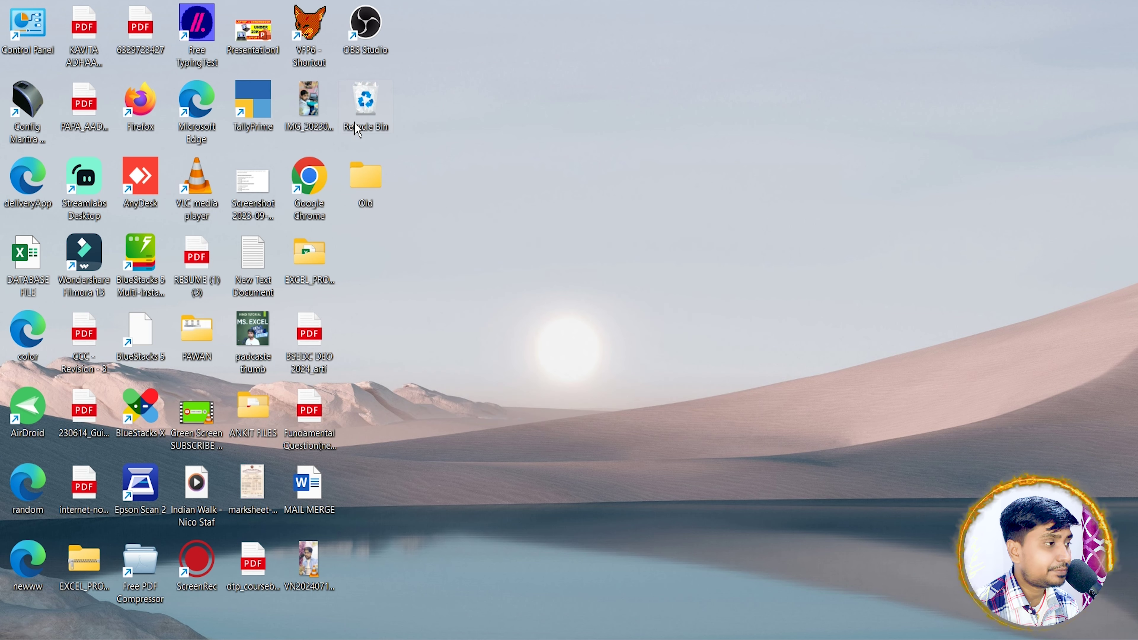
{"action": "double_click", "coordinate": [371, 109]}
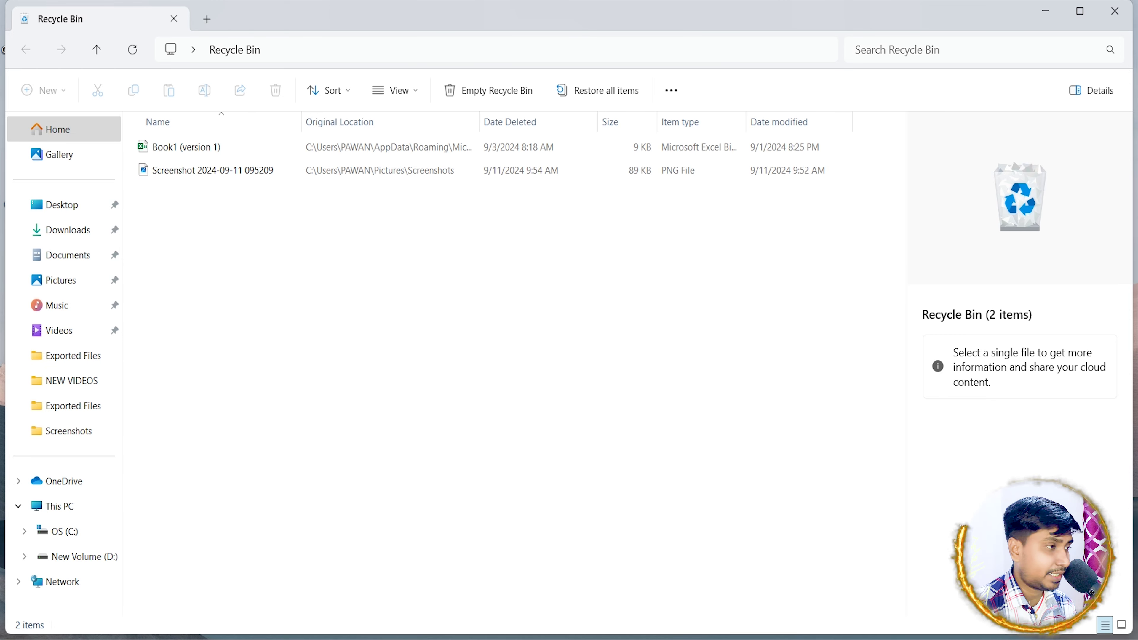
{"action": "left_click", "coordinate": [1115, 12]}
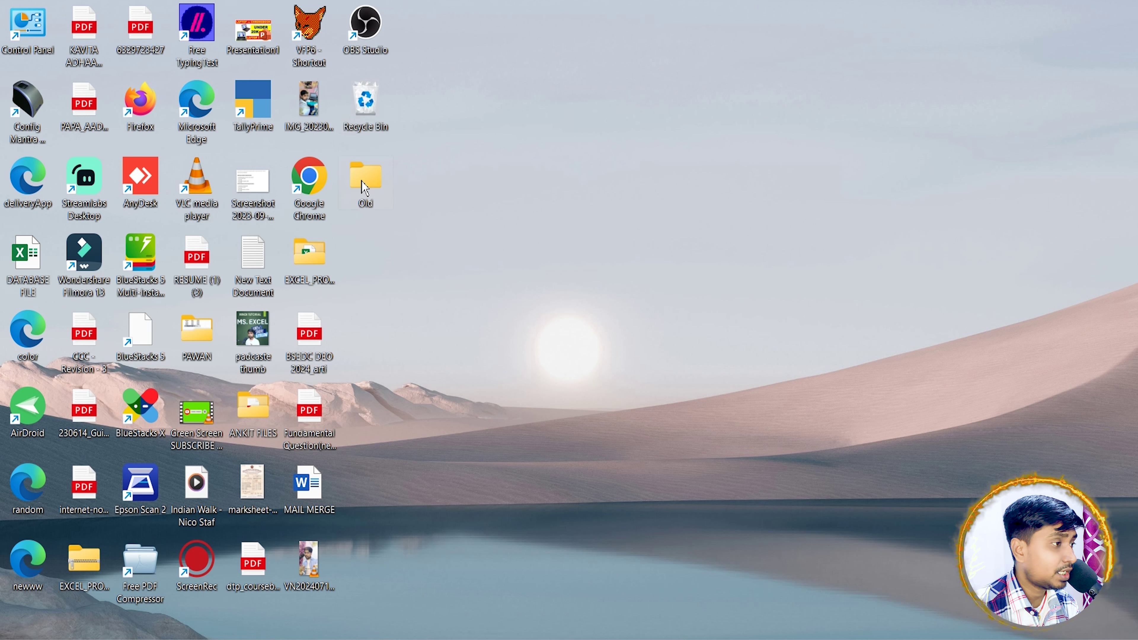
- Permanently delete the desktop's Old folder without sending it to the Recycle Bin
{"action": "key", "text": "shift+Delete"}
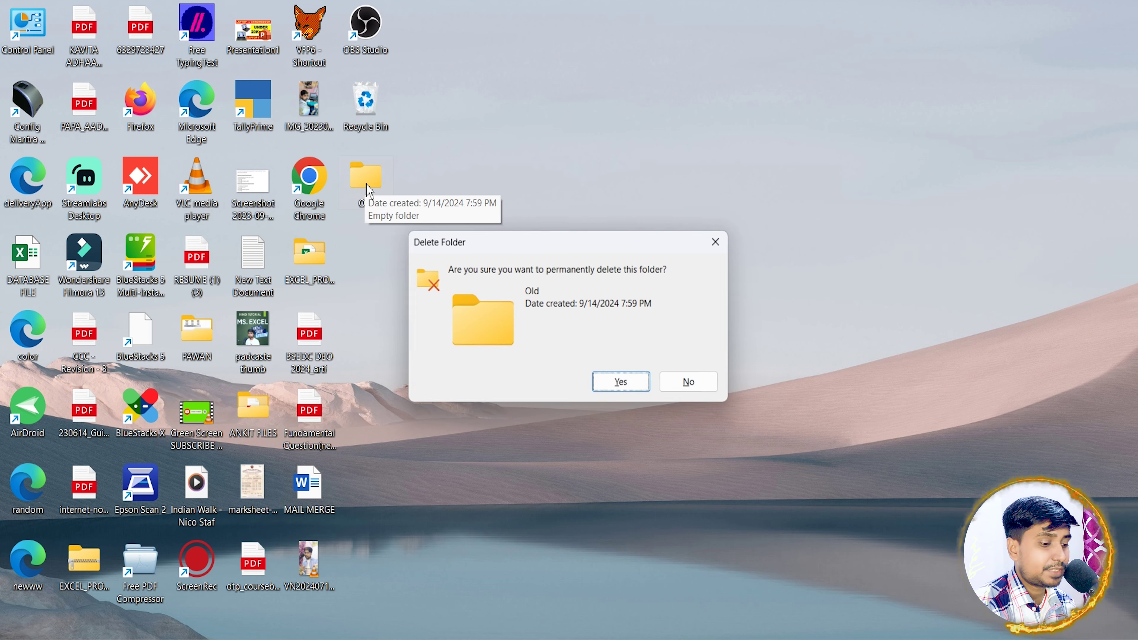
{"action": "key", "text": "Return"}
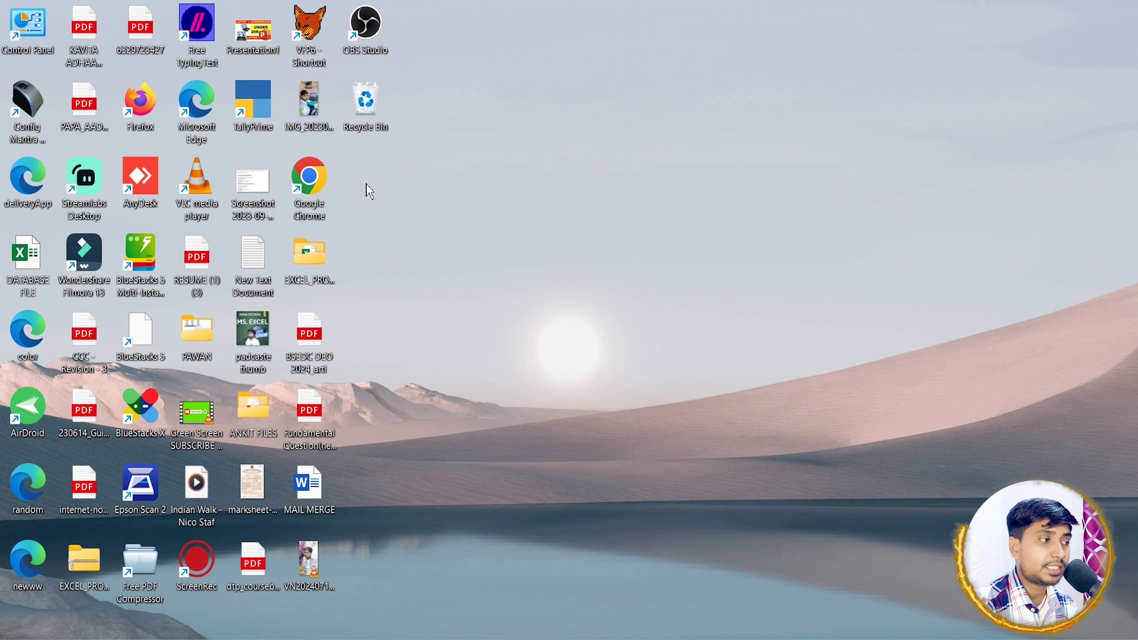